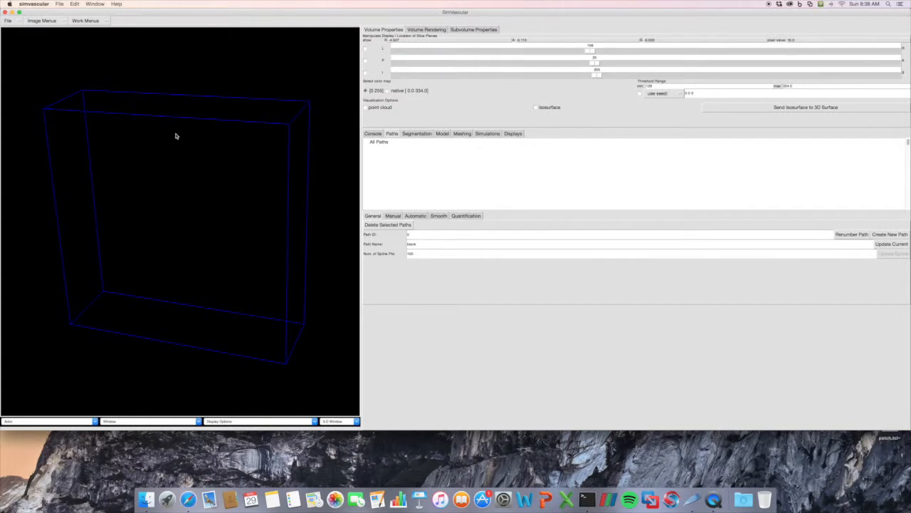
Display the image volume as a point cloud and examine the aorta, its branches and the lower bifurcation.
drag(176, 136, 175, 135)
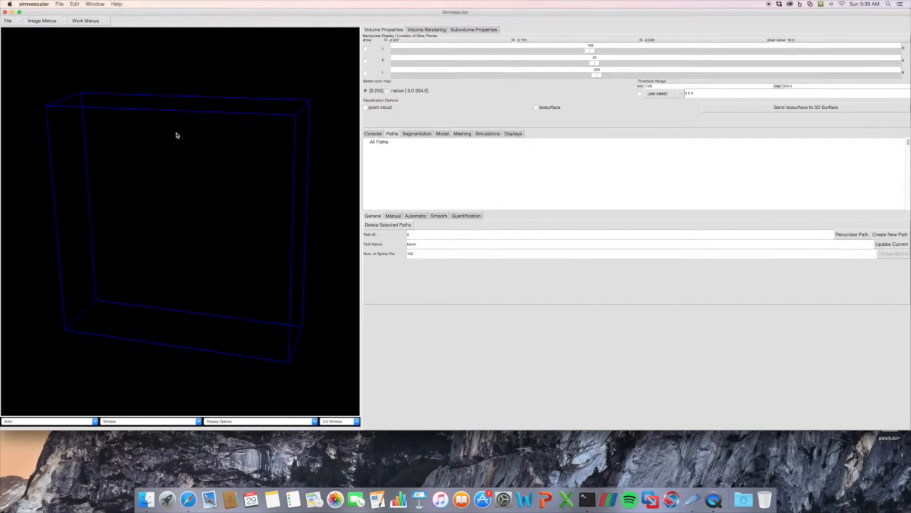
click(365, 107)
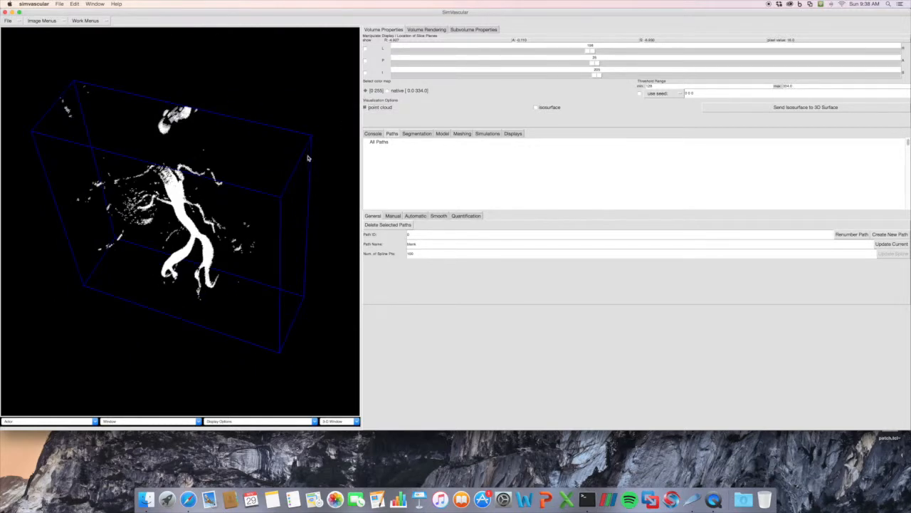
drag(280, 192, 285, 191)
drag(184, 162, 183, 164)
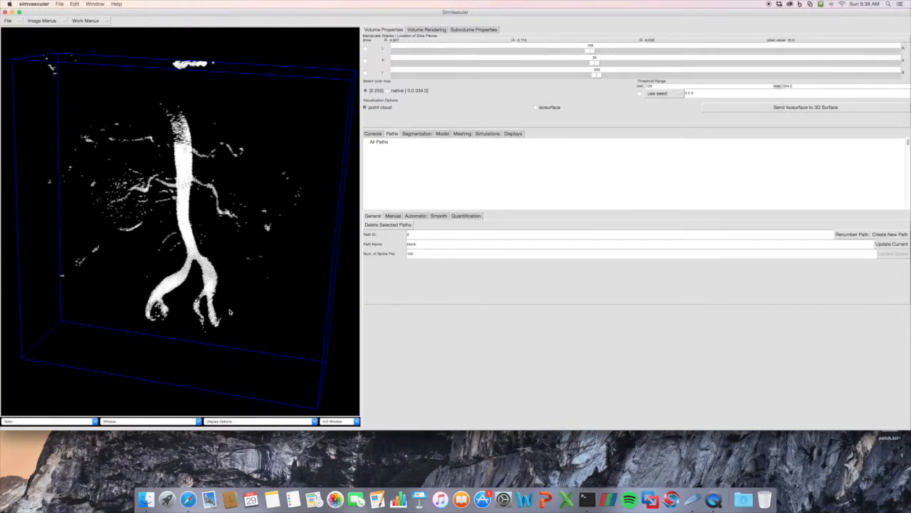
right_drag(201, 241, 200, 231)
drag(200, 232, 202, 230)
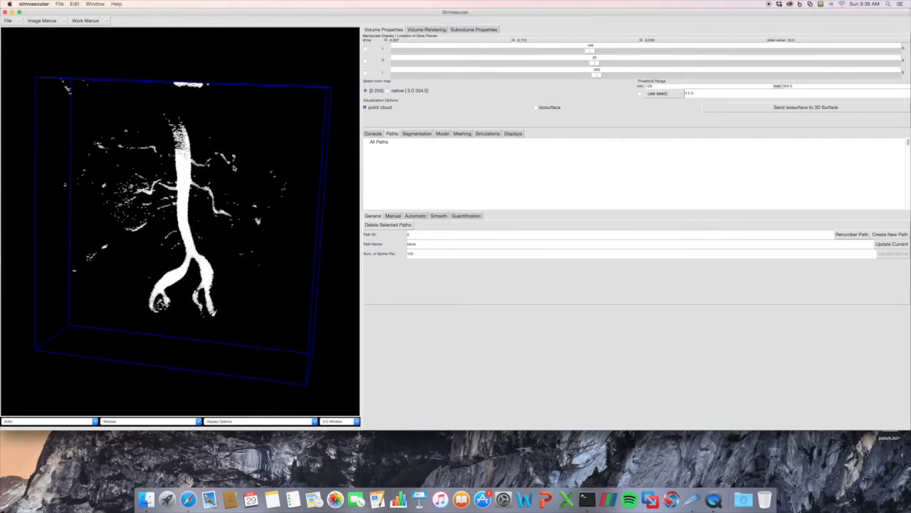
drag(211, 141, 208, 144)
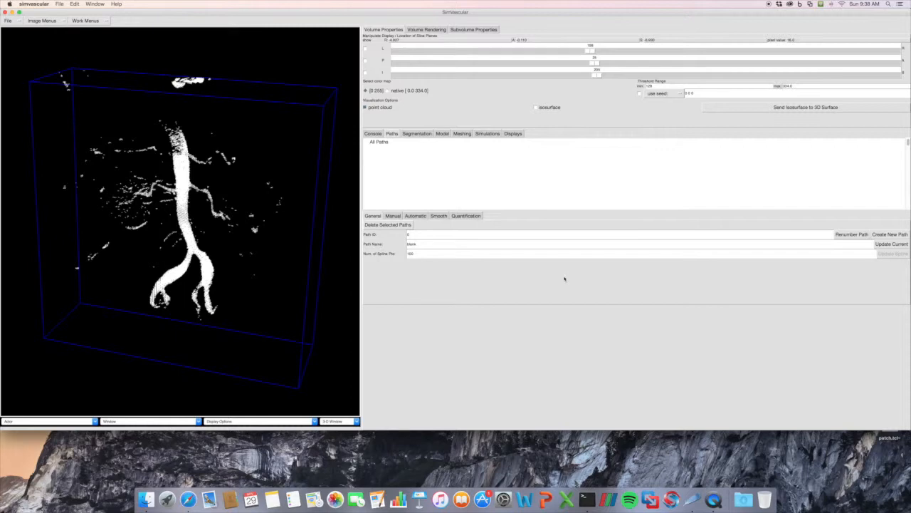
drag(298, 240, 297, 237)
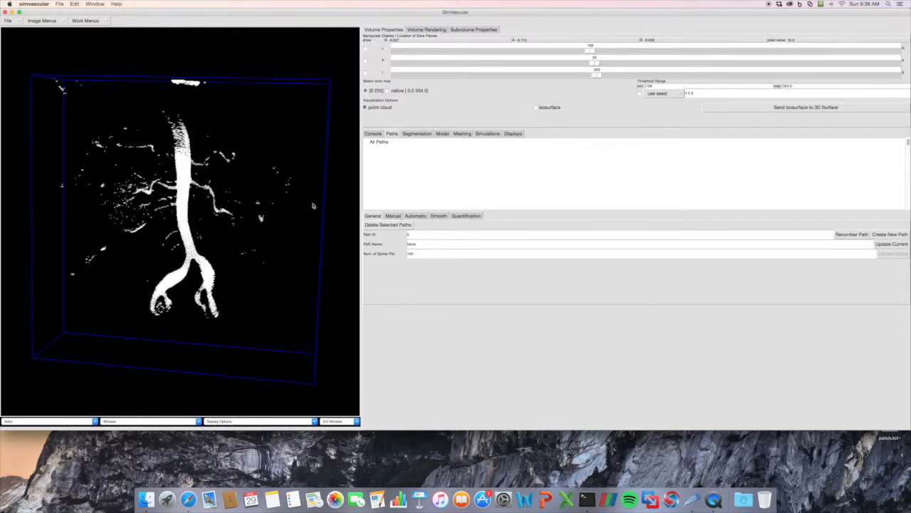
drag(251, 154, 244, 154)
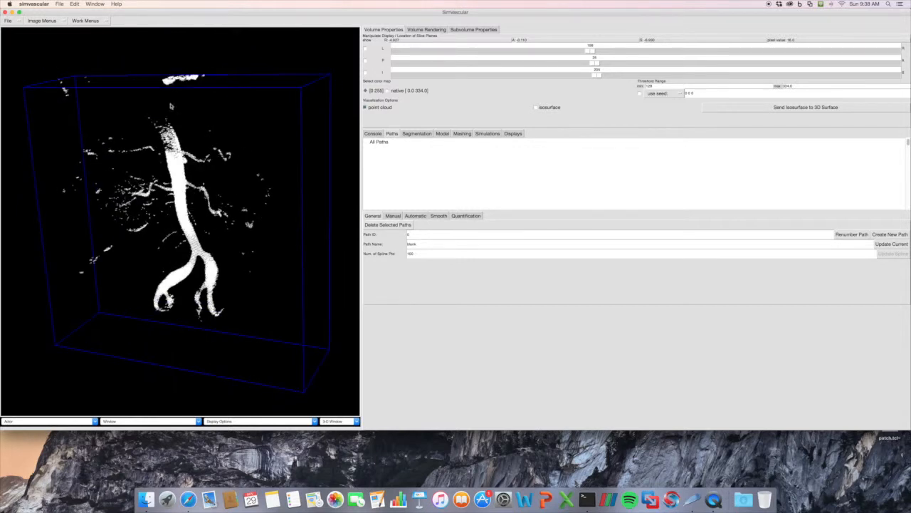
drag(198, 116, 206, 122)
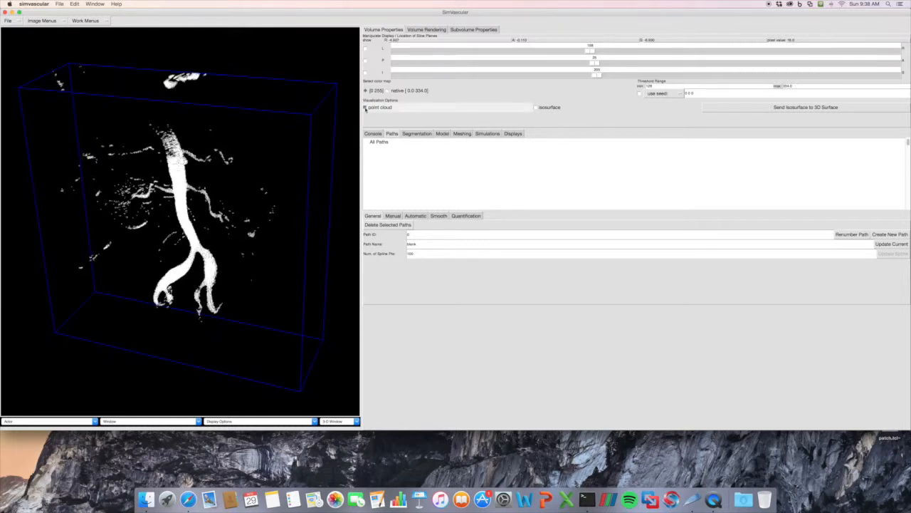
drag(232, 147, 233, 145)
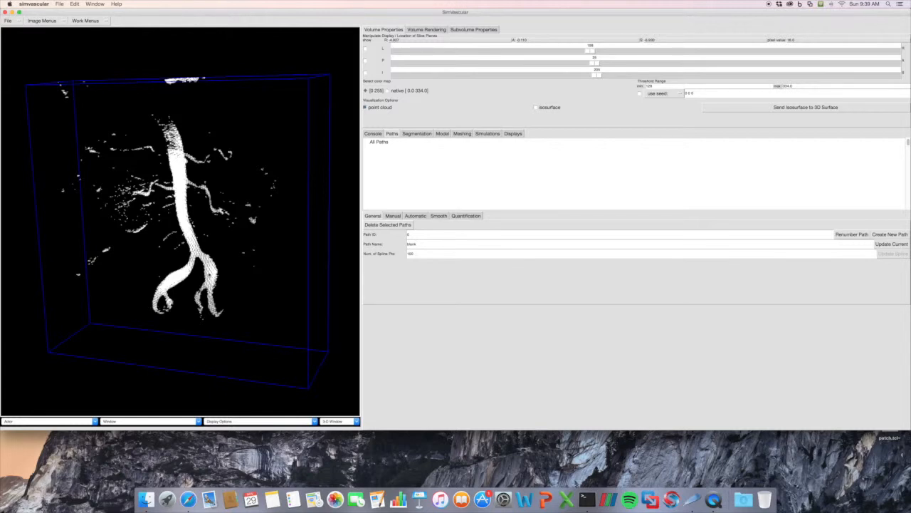
drag(229, 278, 231, 278)
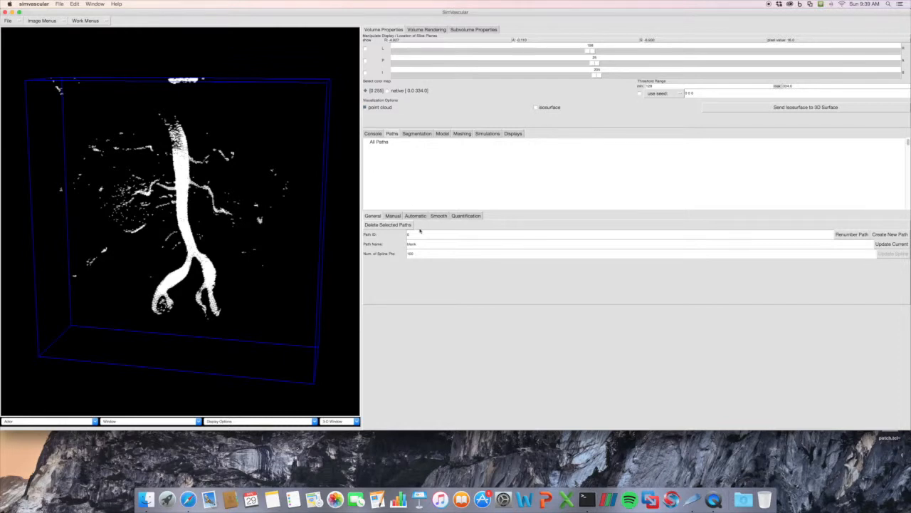
Create a new path named aorta with path ID 0 and select it among all paths.
drag(421, 233, 377, 236)
drag(424, 244, 385, 245)
text(a)
click(890, 235)
click(366, 142)
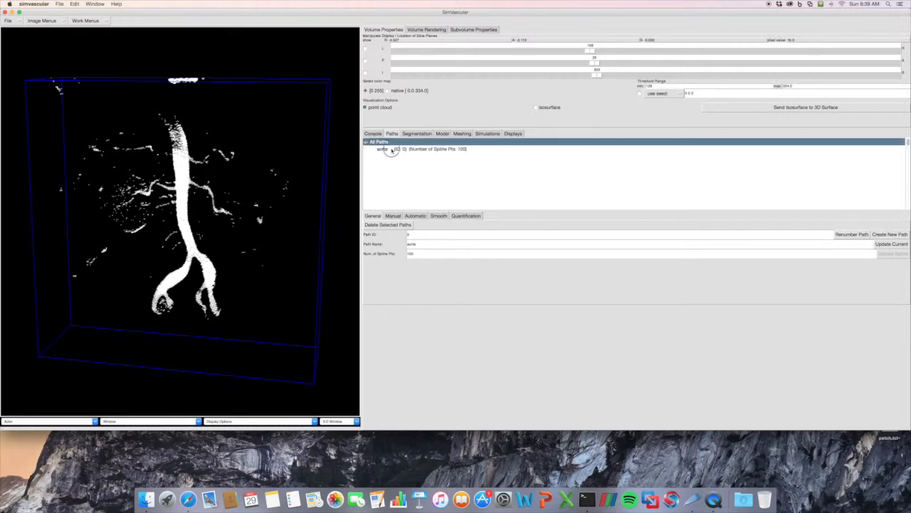
click(393, 149)
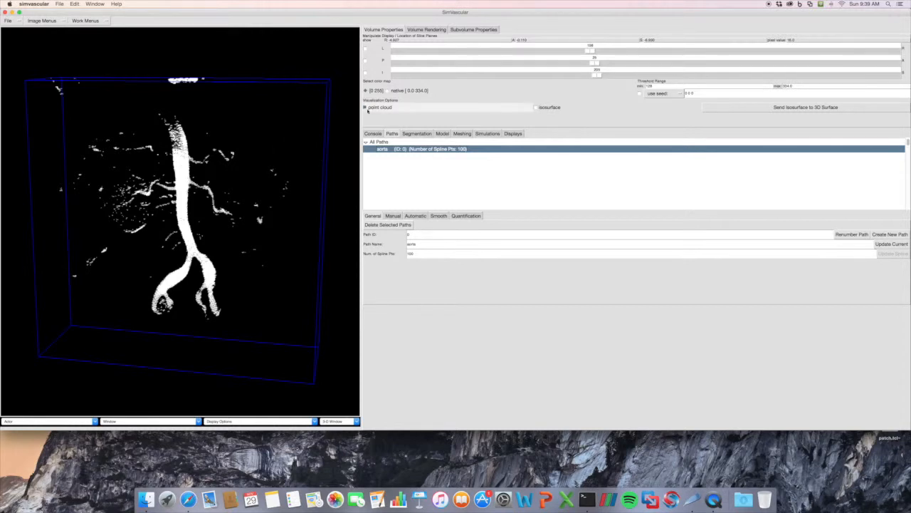
Hide the point cloud and display the I image slice plane instead.
click(366, 108)
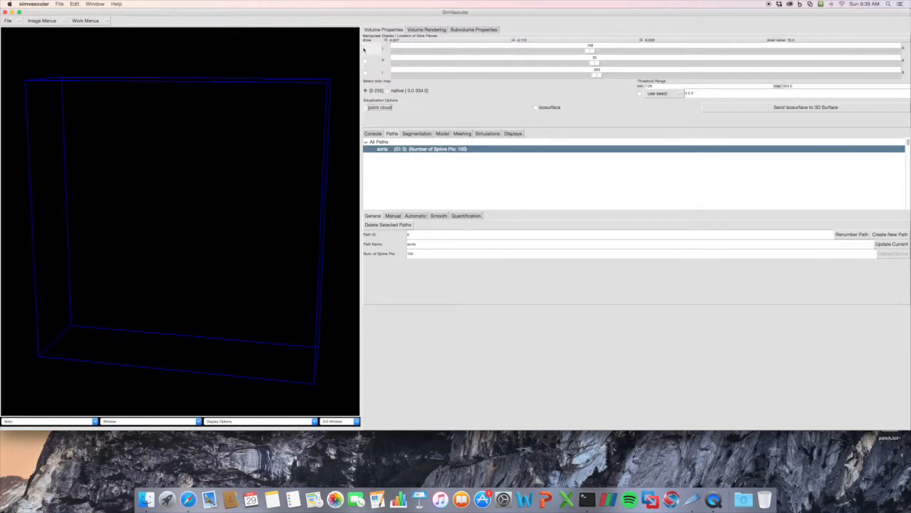
click(365, 72)
drag(276, 102, 267, 116)
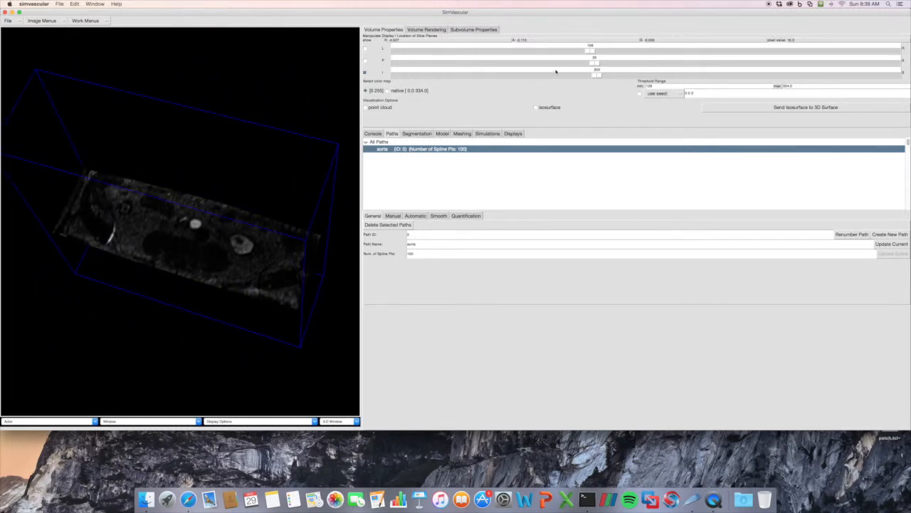
Move the I slice plane to about slice 462 at the upper aorta and open manual path editing.
drag(595, 75, 759, 88)
mouse_move(224, 156)
mouse_down()
mouse_move(213, 159)
mouse_move(230, 146)
mouse_move(223, 168)
mouse_up()
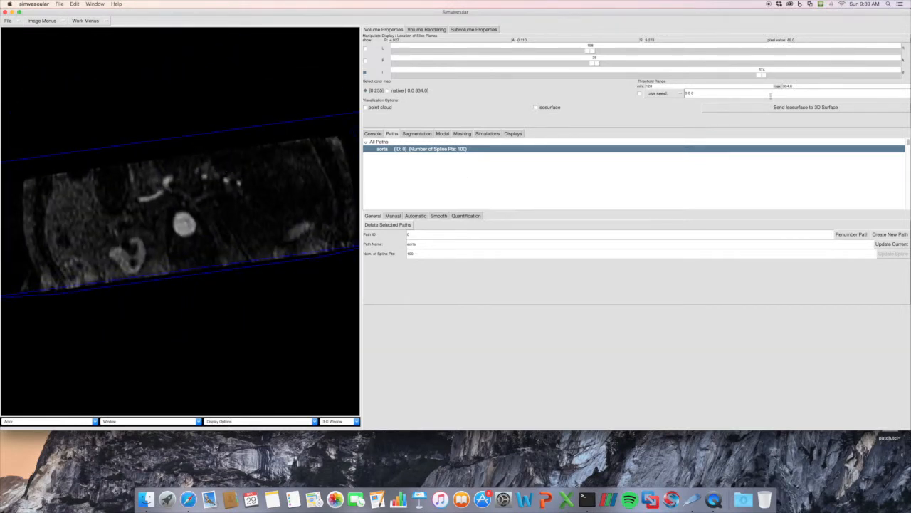
drag(761, 72, 850, 78)
drag(281, 142, 236, 151)
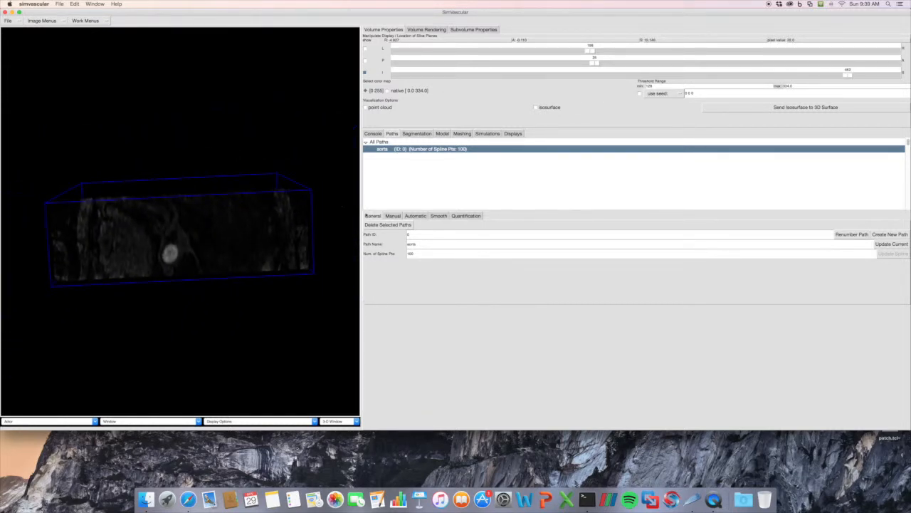
click(393, 216)
drag(221, 225, 219, 218)
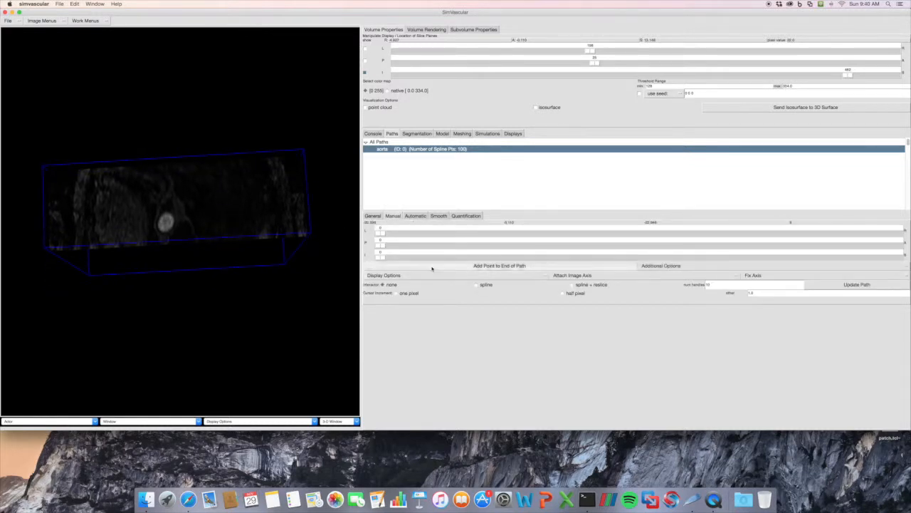
Show the path cursor, move it near the upper aorta inside the volume, and hide it again.
click(452, 276)
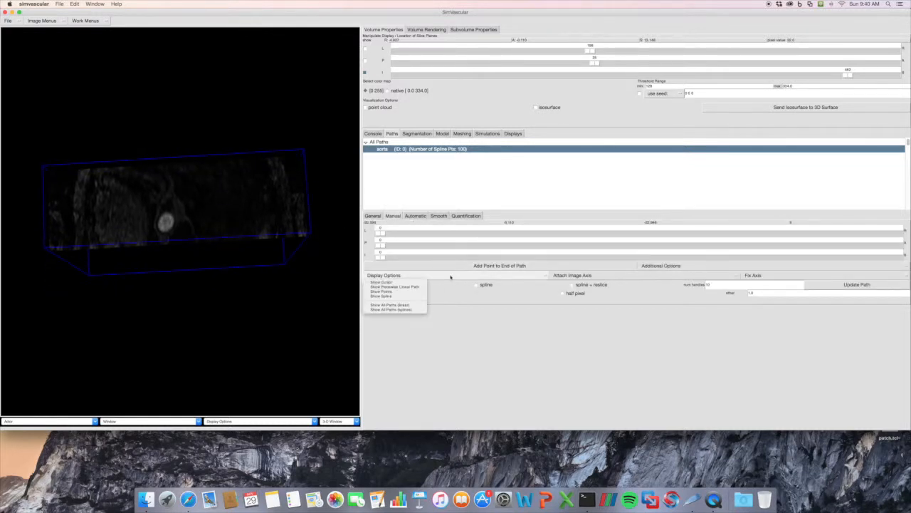
click(398, 282)
drag(280, 295, 143, 320)
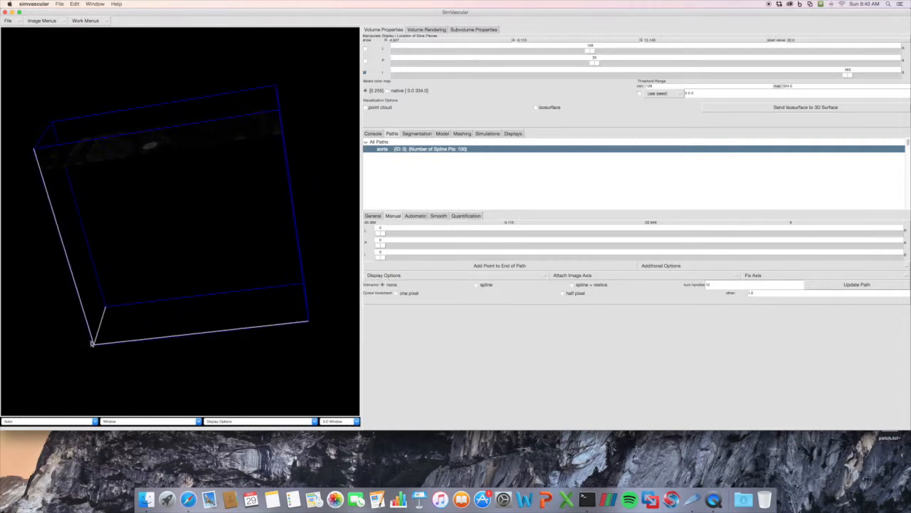
drag(94, 346, 200, 220)
drag(165, 181, 140, 178)
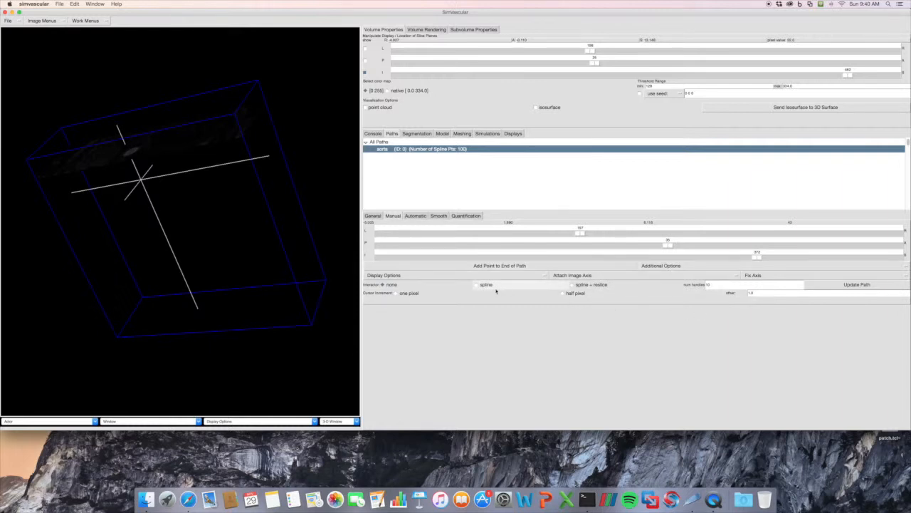
drag(202, 238, 166, 200)
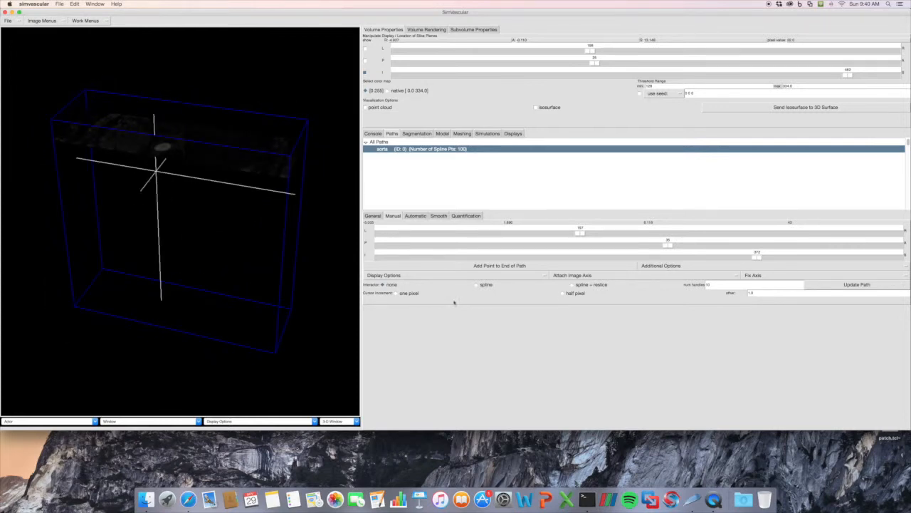
click(392, 275)
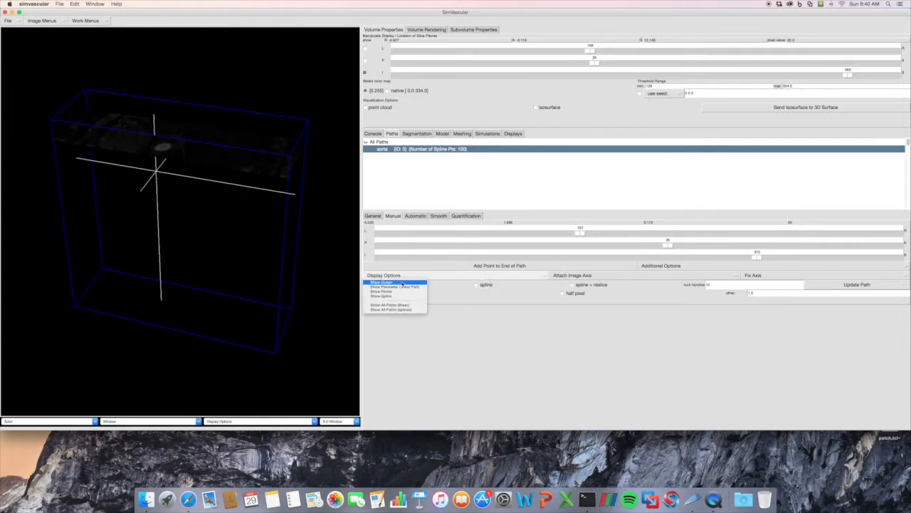
click(402, 283)
Add the first aorta path point at the centre of the bright vessel cross-section on the current I slice.
drag(190, 243, 233, 241)
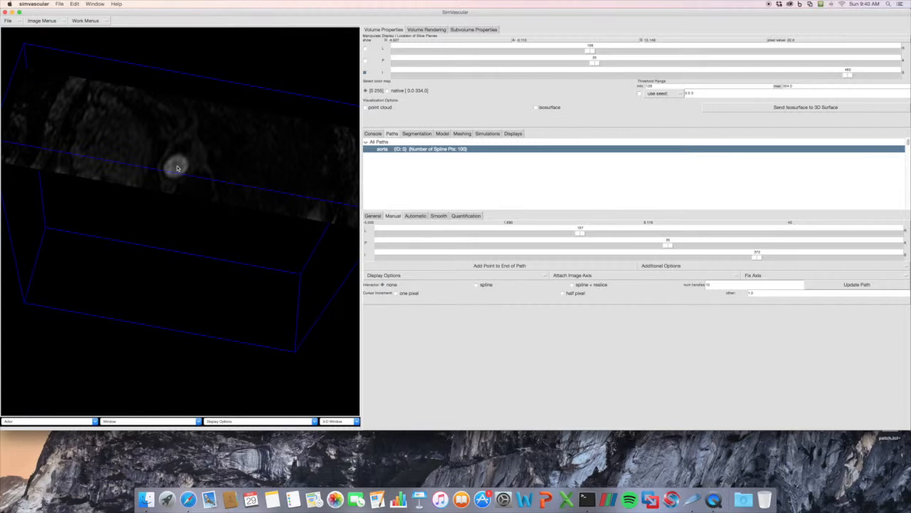
click(178, 168)
drag(178, 169, 177, 160)
Turn on the display of the aorta path's points in the 3D view.
click(472, 277)
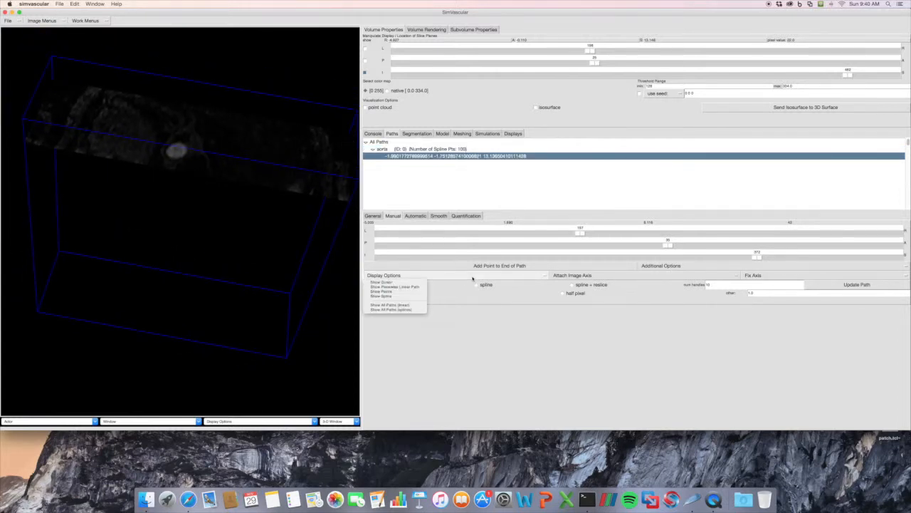
click(390, 291)
right_drag(189, 146, 188, 174)
middle_drag(202, 160, 197, 191)
mouse_move(202, 166)
right_down()
mouse_move(203, 191)
mouse_move(203, 168)
right_up()
drag(203, 166, 203, 174)
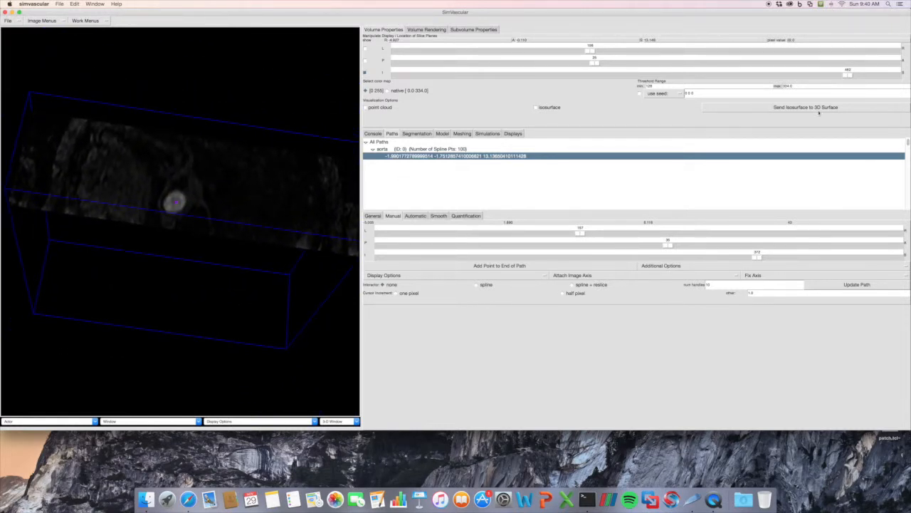
Add four more aorta path points at the vessel centre on I slices of about 406, 313, 225 and 193.
drag(847, 74, 792, 74)
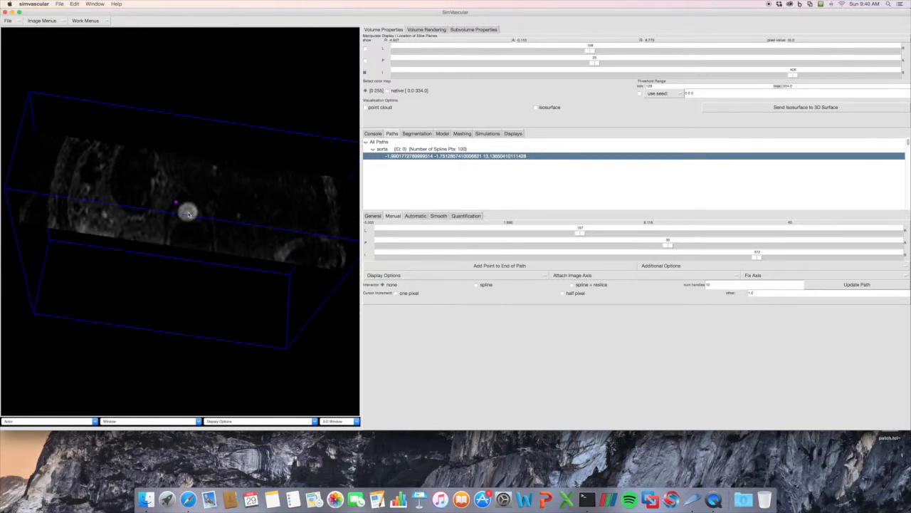
key(p)
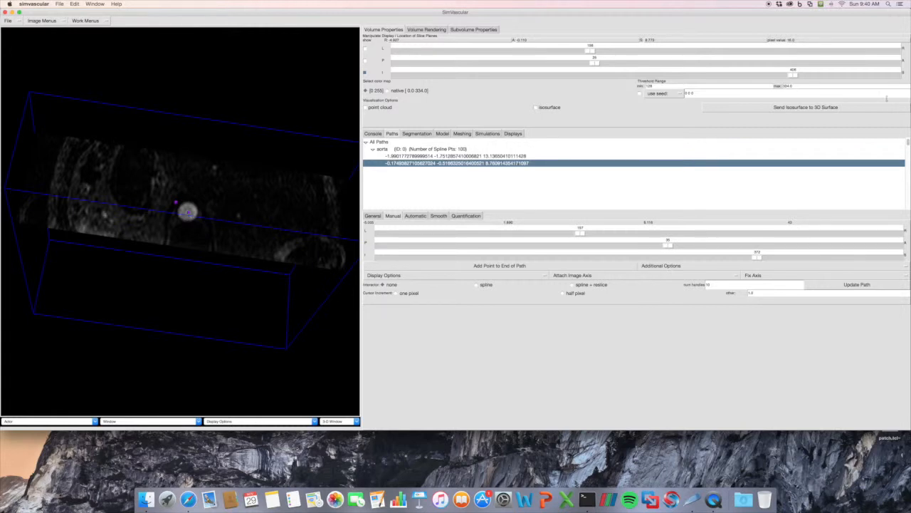
drag(792, 75, 704, 77)
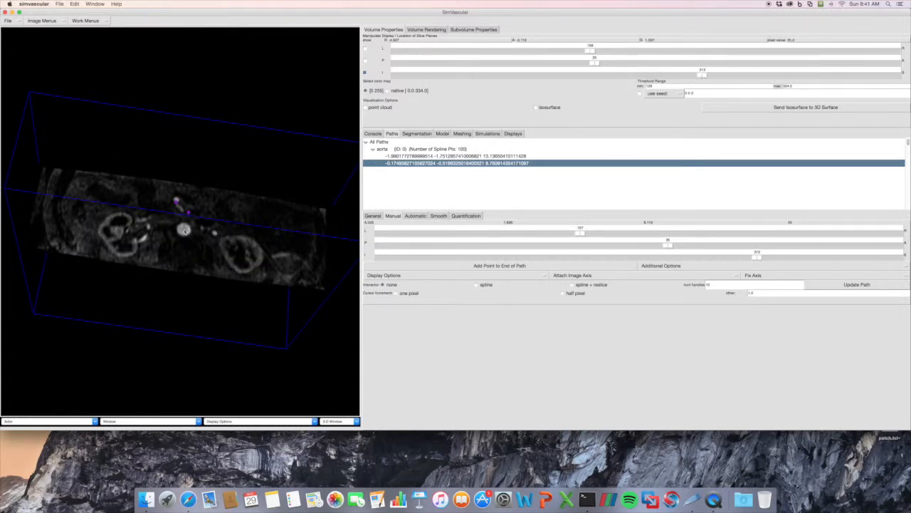
key(p)
drag(703, 75, 616, 75)
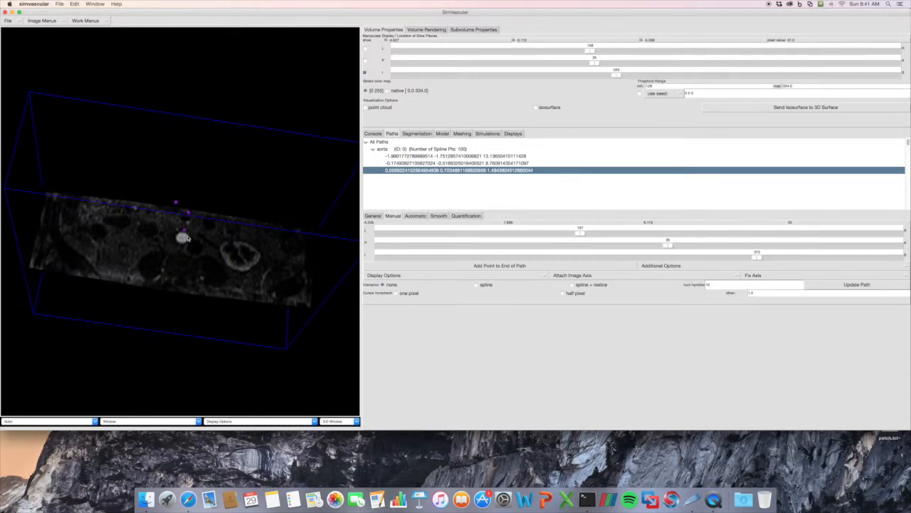
key(p)
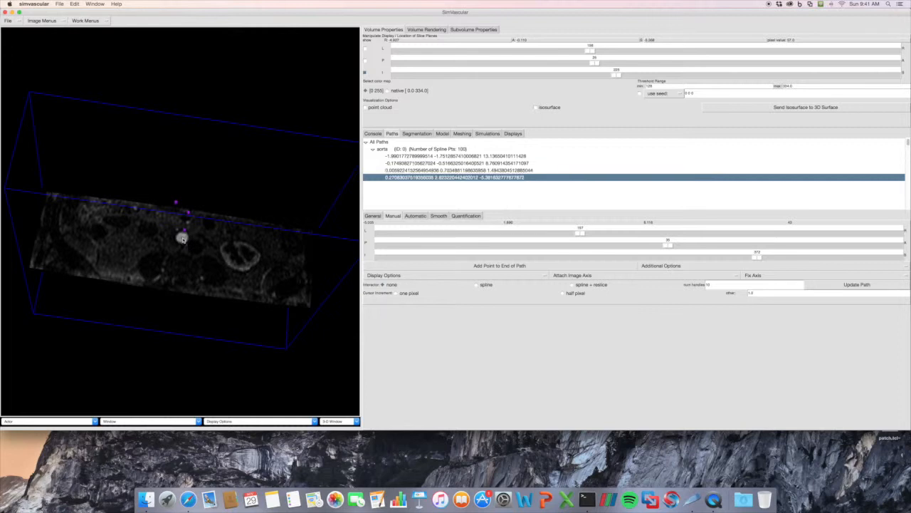
drag(619, 75, 586, 76)
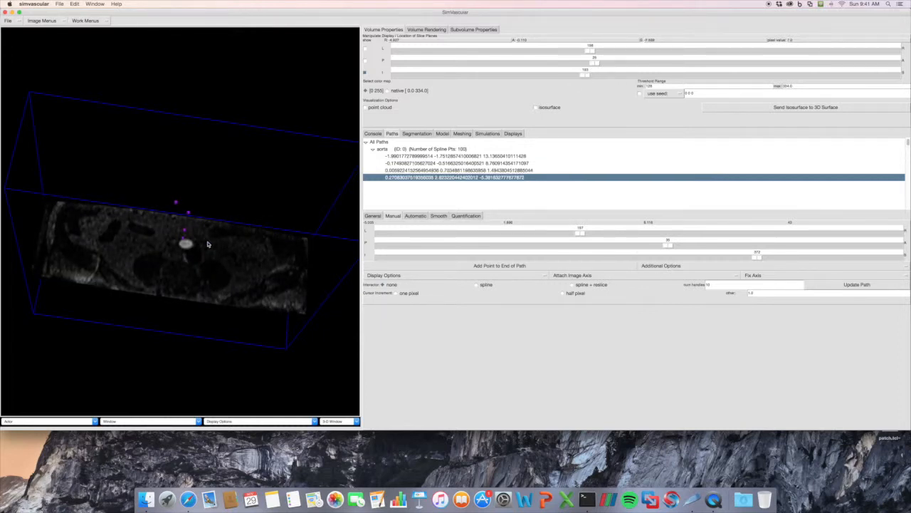
drag(188, 245, 186, 245)
key(p)
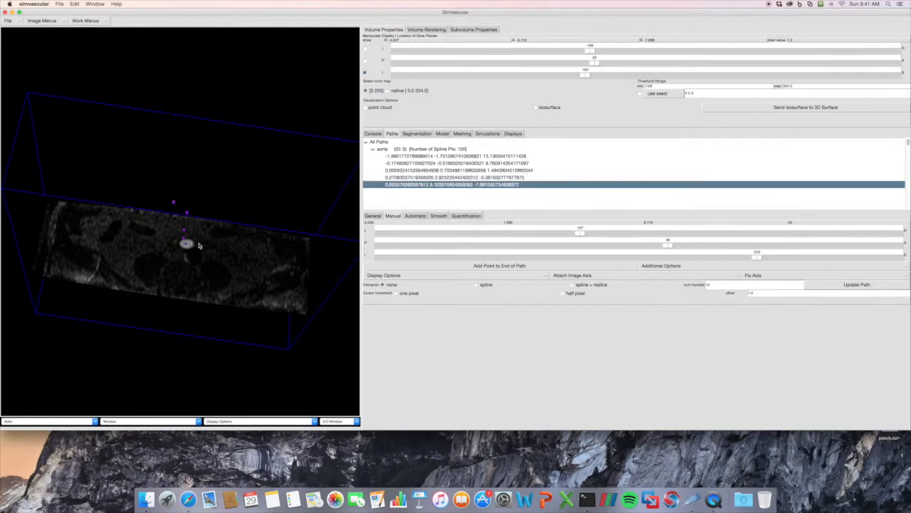
Continue the aorta path below the bifurcation with two points centred in the left-hand branch, the second on I slice 147.
drag(585, 75, 559, 76)
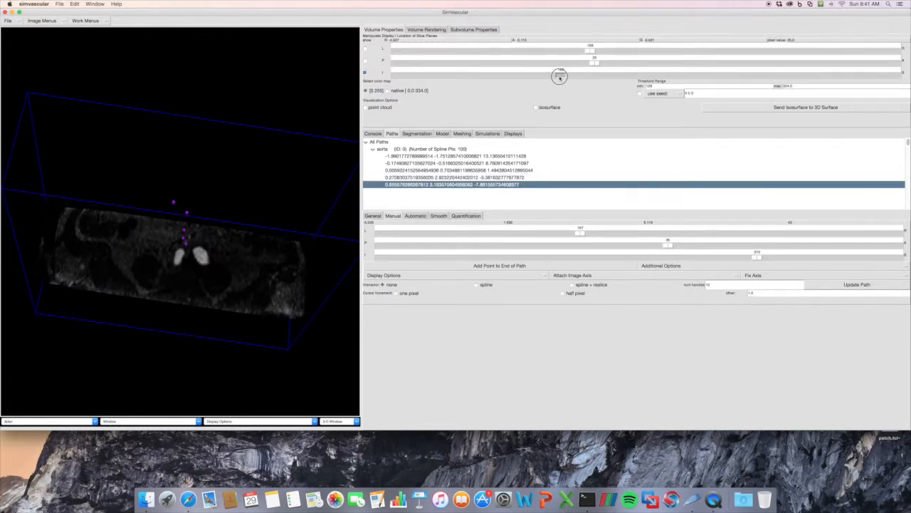
click(180, 257)
drag(568, 77, 539, 75)
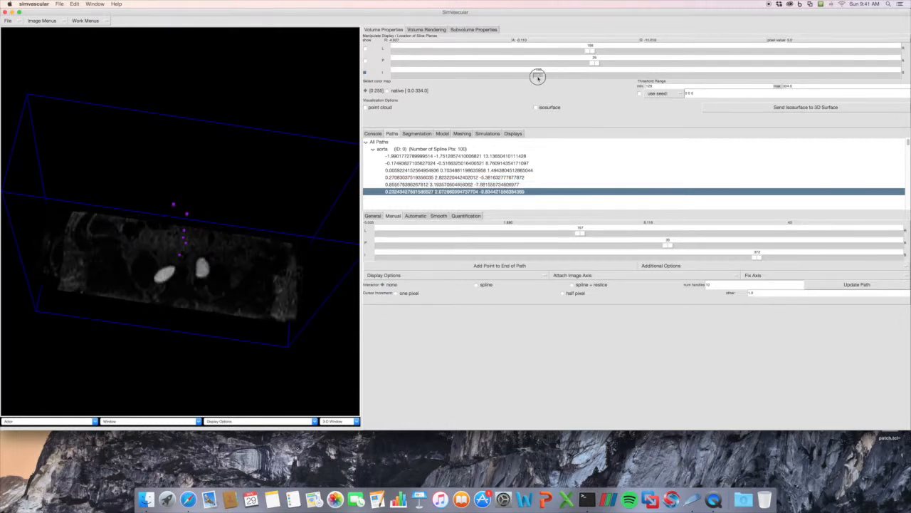
click(168, 273)
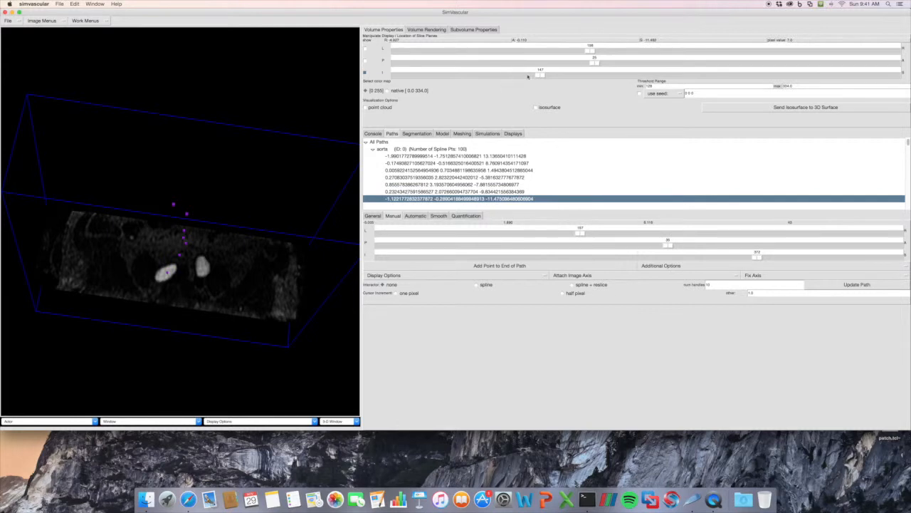
Add two more aorta path points at the centre of the left-hand branch, on I slices 137 and 113.
mouse_move(539, 77)
mouse_down()
mouse_move(520, 77)
mouse_move(532, 75)
mouse_up()
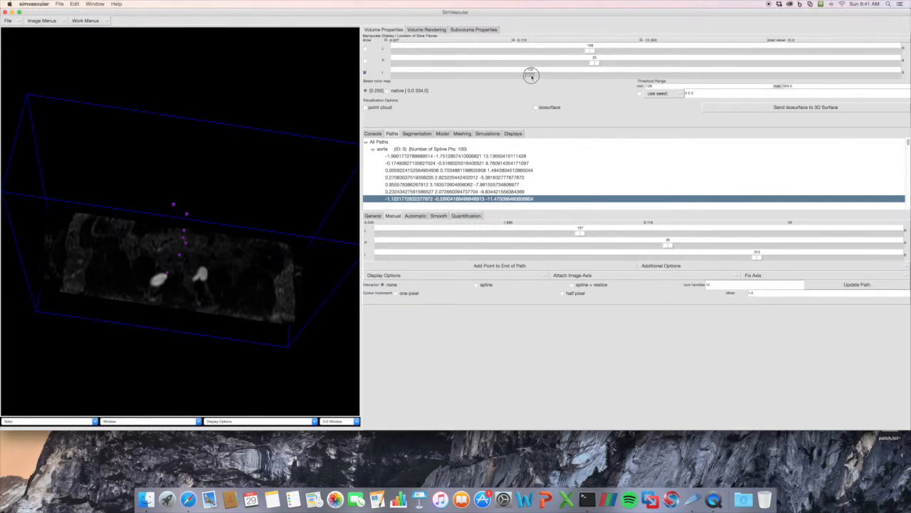
click(159, 281)
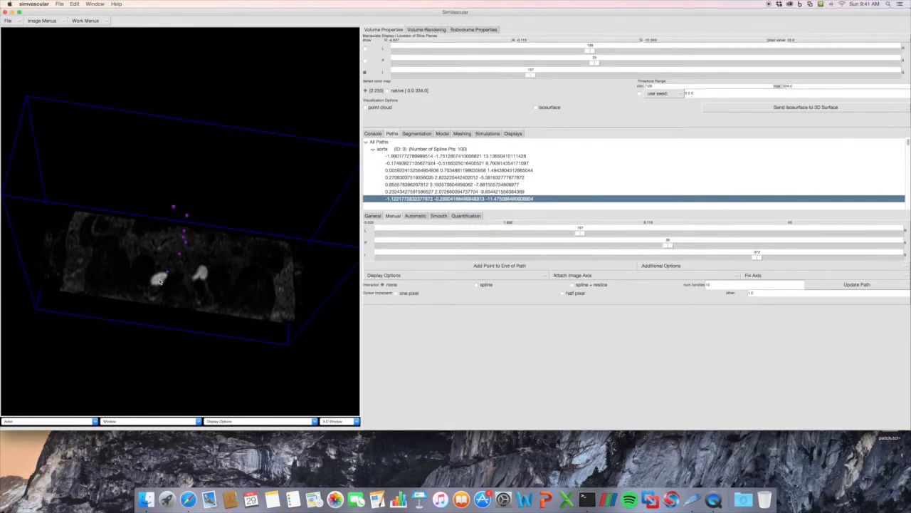
drag(530, 75, 514, 75)
mouse_move(163, 295)
mouse_down()
mouse_move(167, 281)
mouse_move(149, 311)
mouse_move(138, 311)
mouse_move(150, 307)
mouse_up()
drag(506, 76, 500, 76)
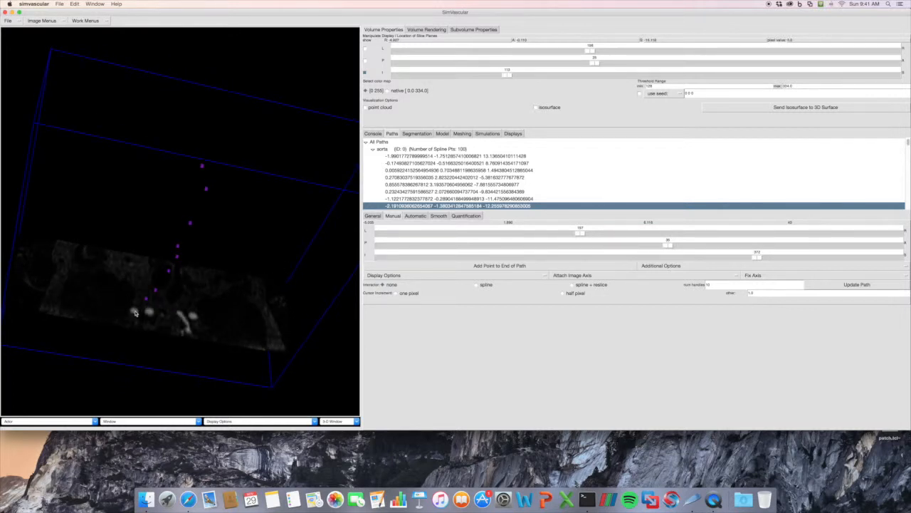
drag(136, 312, 199, 306)
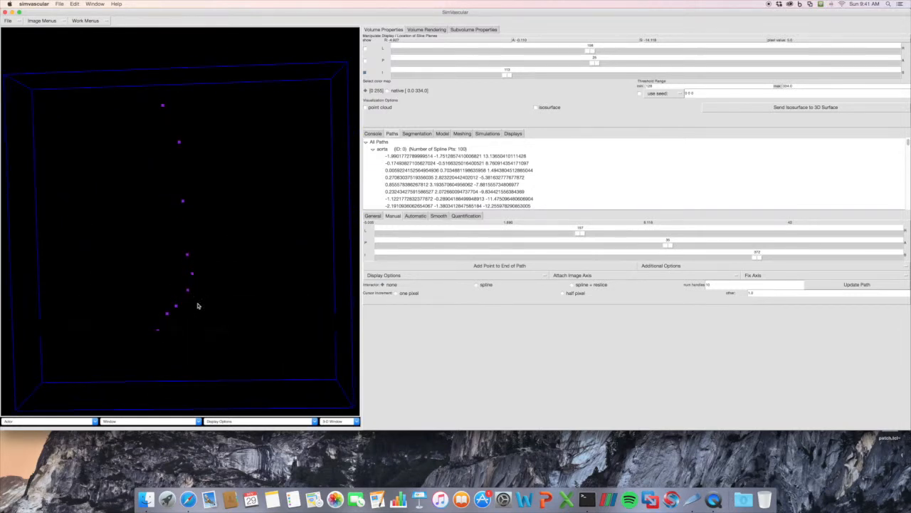
Turn on the display of the aorta path's spline and examine its course from several angles in the 3D view.
click(461, 277)
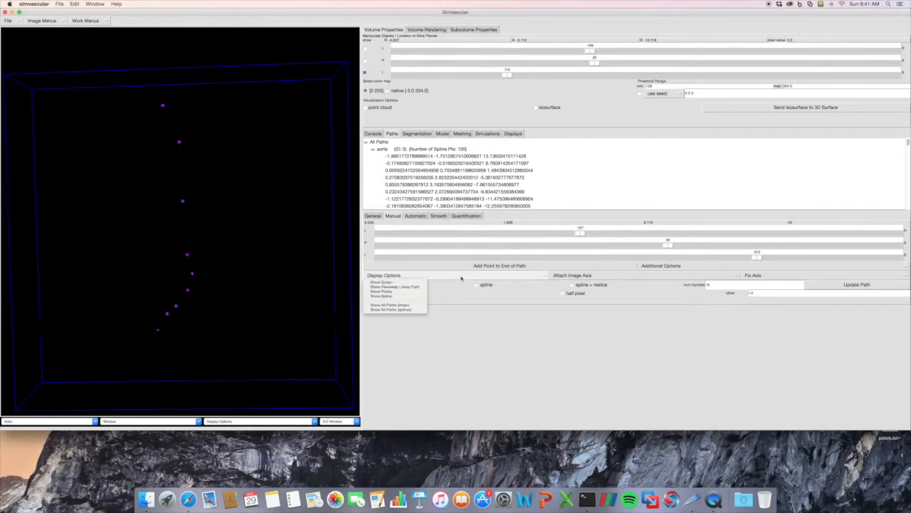
click(391, 296)
mouse_move(261, 232)
mouse_down()
mouse_move(261, 257)
mouse_move(264, 240)
mouse_up()
drag(210, 159, 227, 166)
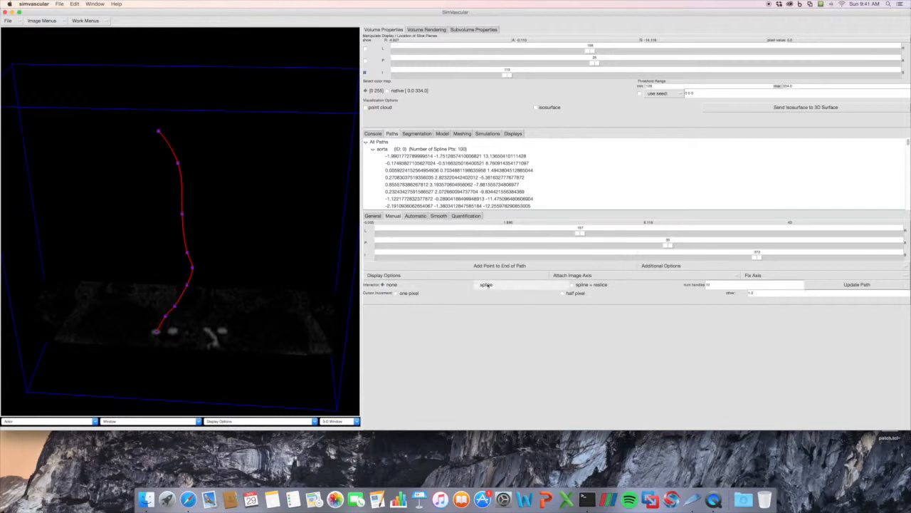
mouse_move(215, 244)
mouse_down()
mouse_move(214, 252)
mouse_move(192, 234)
mouse_move(213, 234)
mouse_up()
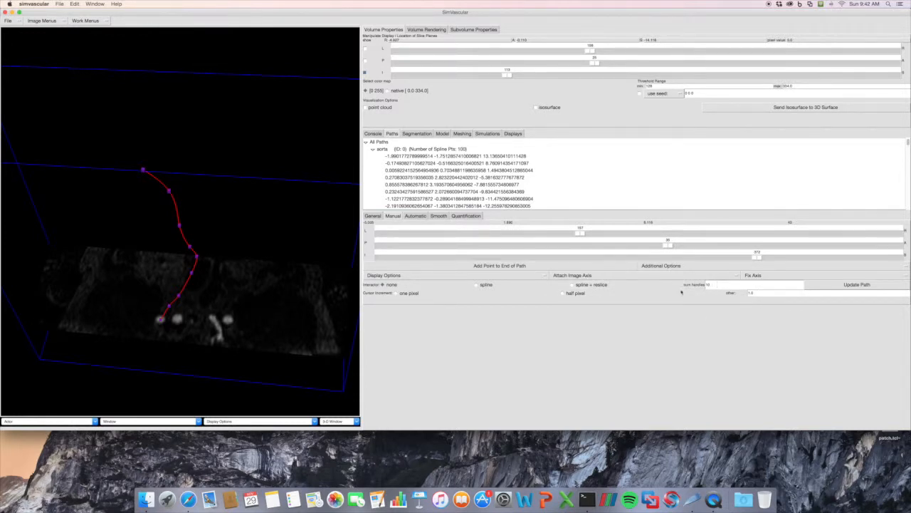
drag(307, 269, 306, 260)
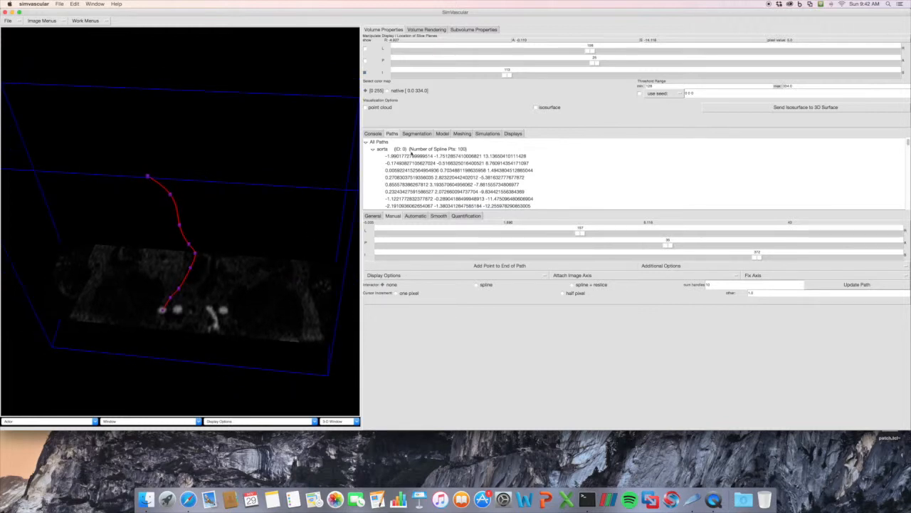
Create a second path named iliac with path ID 1, and select it in the path list.
click(376, 216)
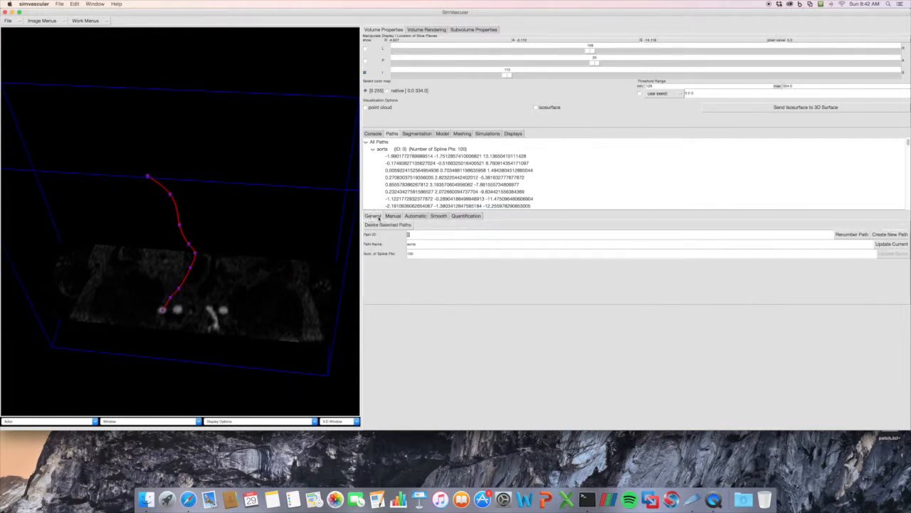
click(373, 152)
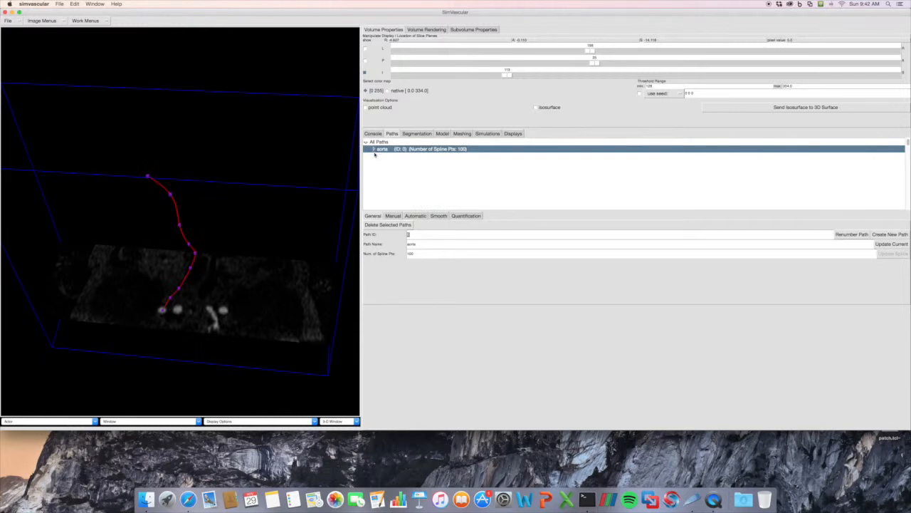
drag(203, 280, 207, 286)
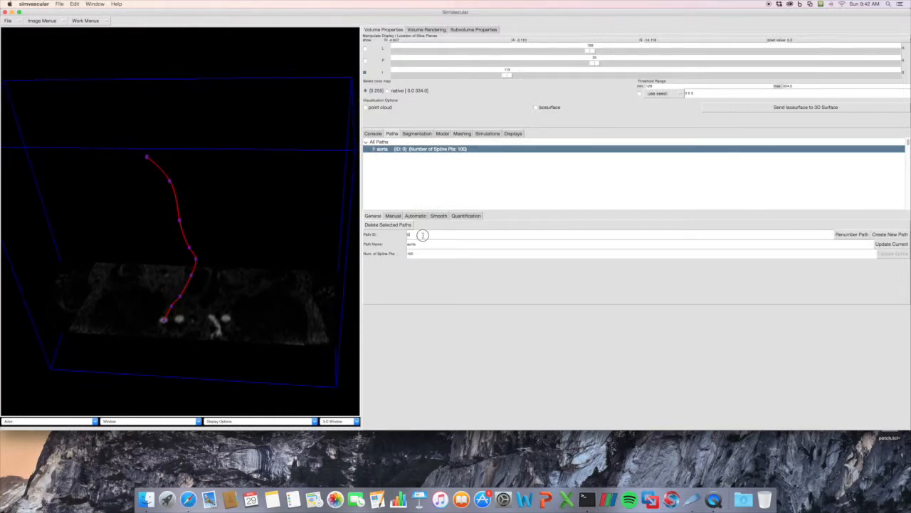
drag(427, 246, 400, 245)
text(ac)
click(887, 235)
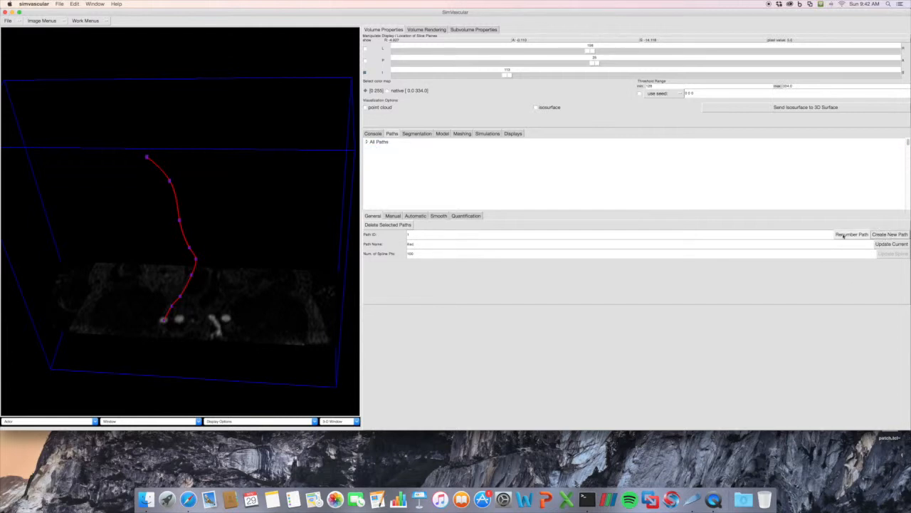
click(366, 142)
click(383, 155)
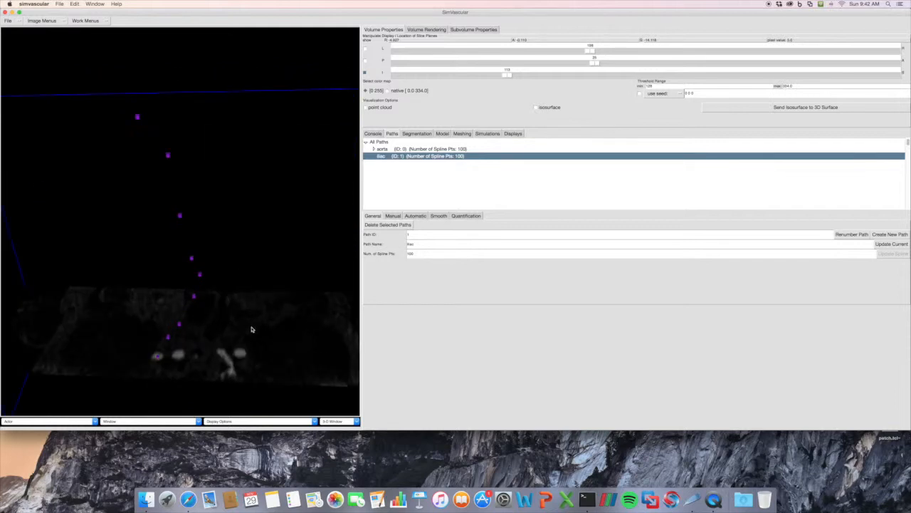
scroll(248, 307, up, 3)
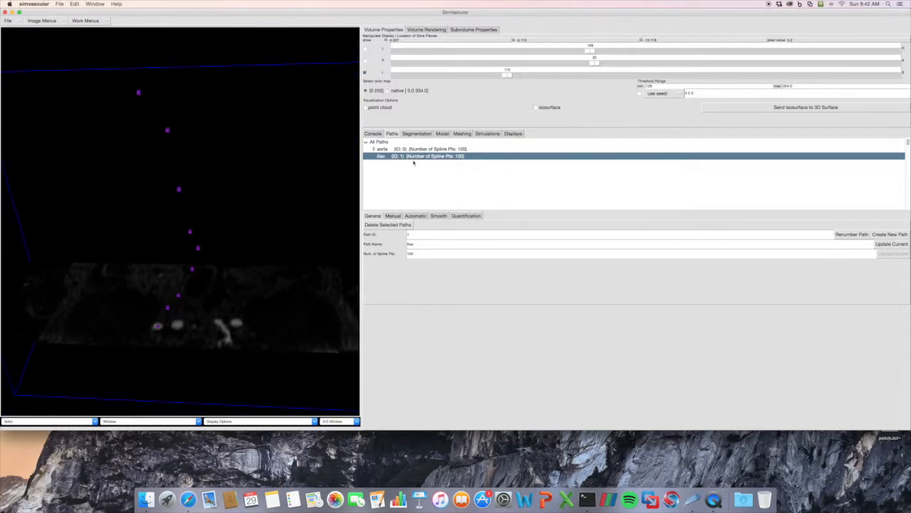
Add the first iliac path point at the vessel centre on I slice 200, just above the bifurcation.
click(390, 216)
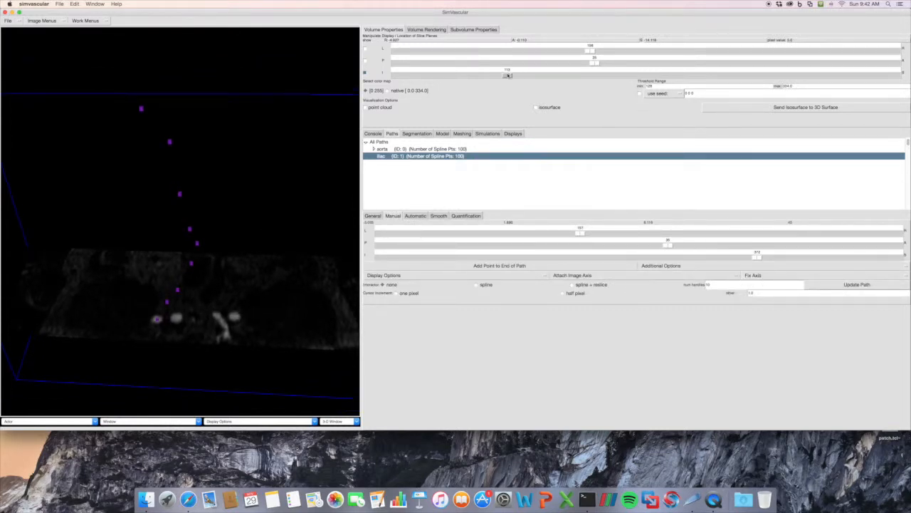
drag(507, 75, 593, 82)
drag(200, 235, 200, 238)
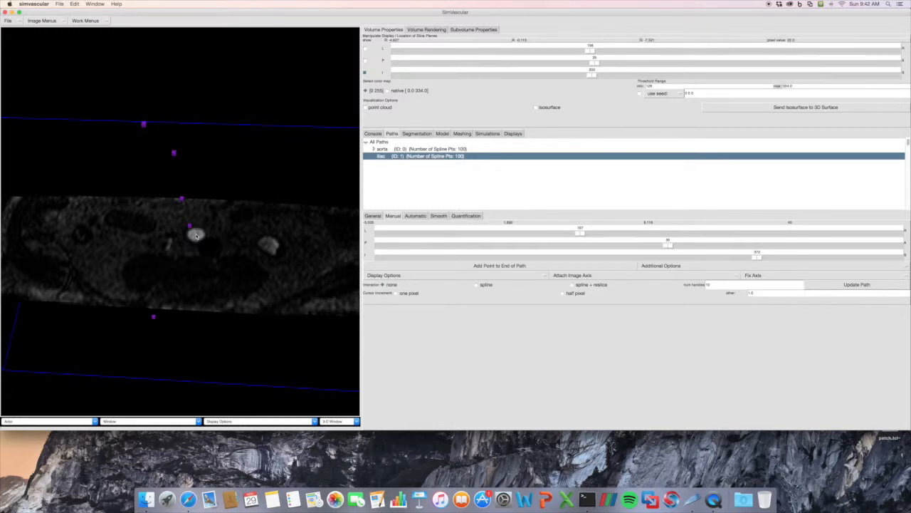
click(197, 237)
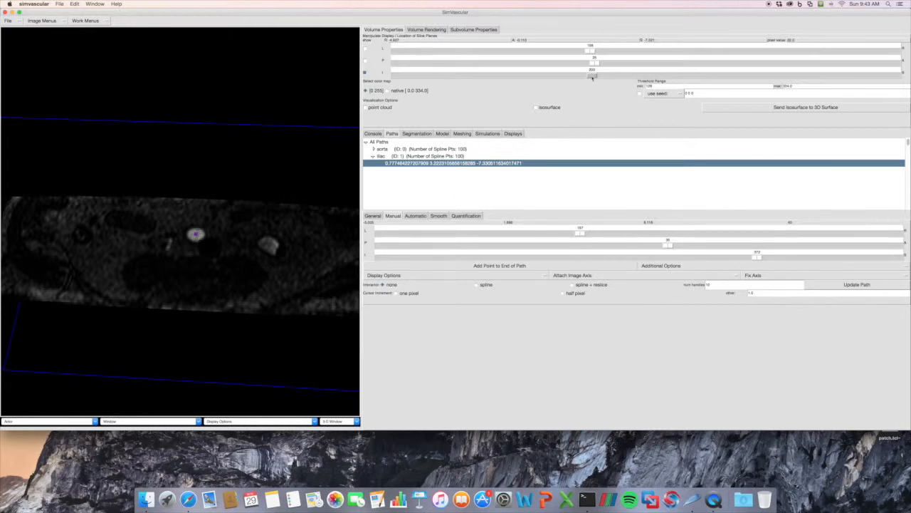
Add five more iliac path points along the right-hand branch's centre, on I slices 181, 158, 137, 119 and 98.
drag(592, 76, 573, 75)
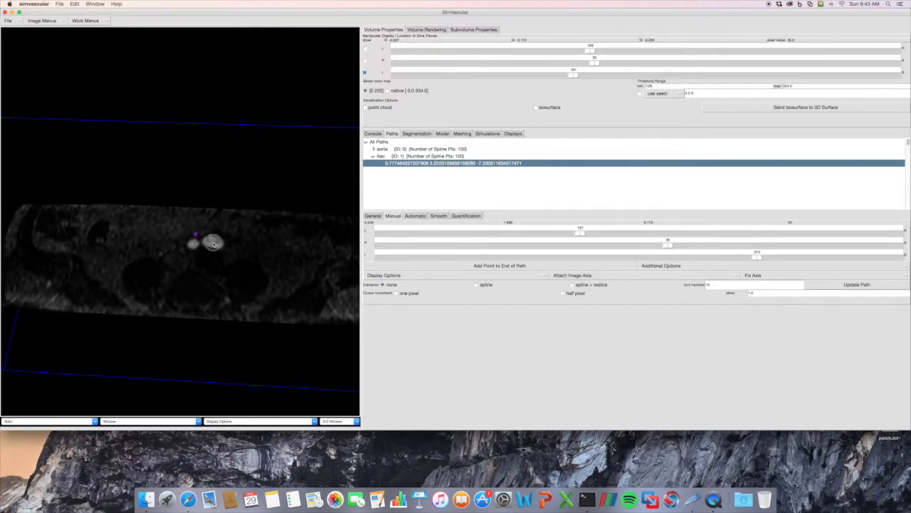
click(213, 243)
drag(574, 75, 551, 75)
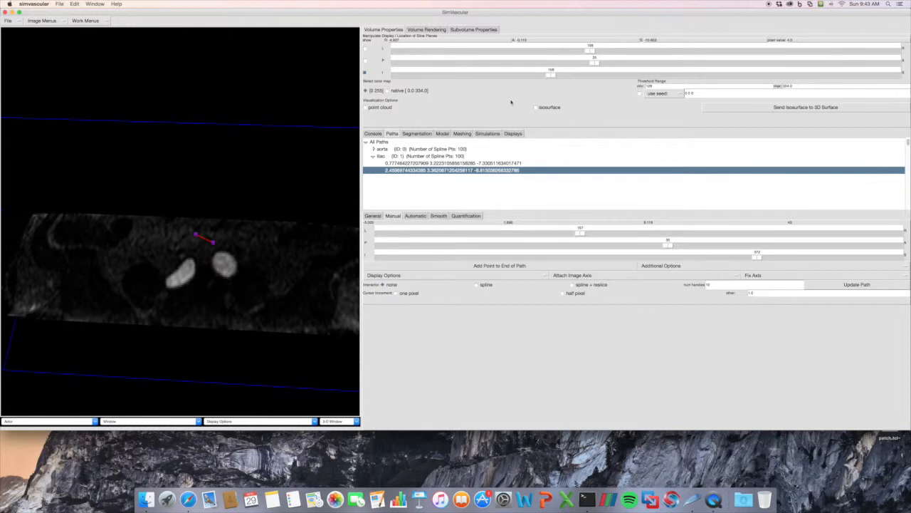
click(224, 265)
drag(548, 76, 530, 75)
click(229, 284)
drag(530, 75, 513, 76)
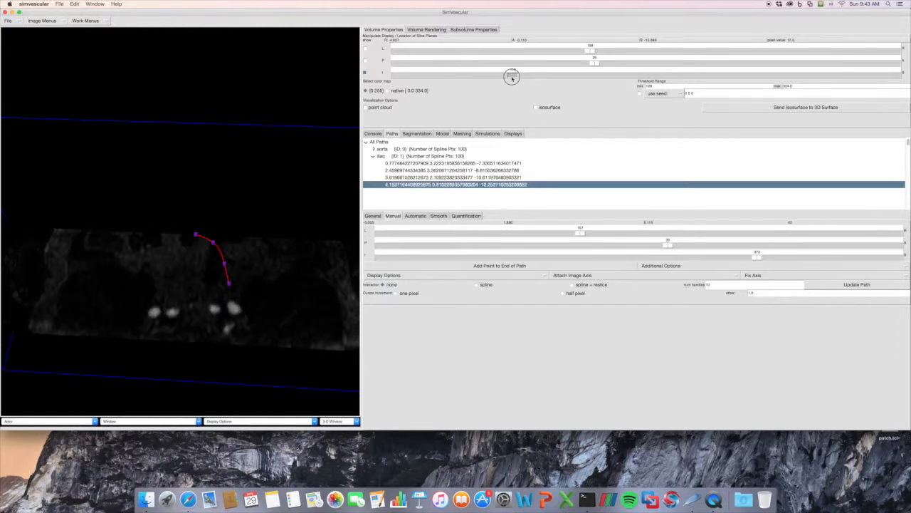
click(234, 309)
drag(513, 76, 492, 75)
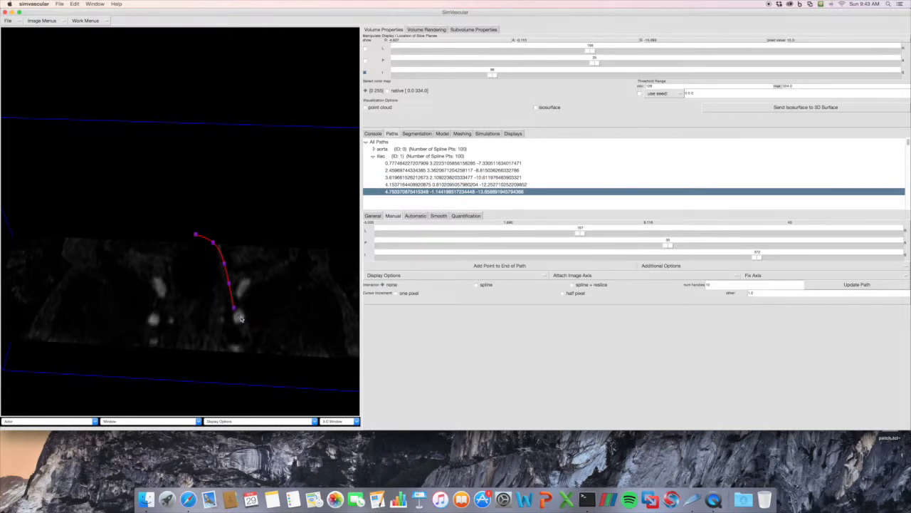
key(p)
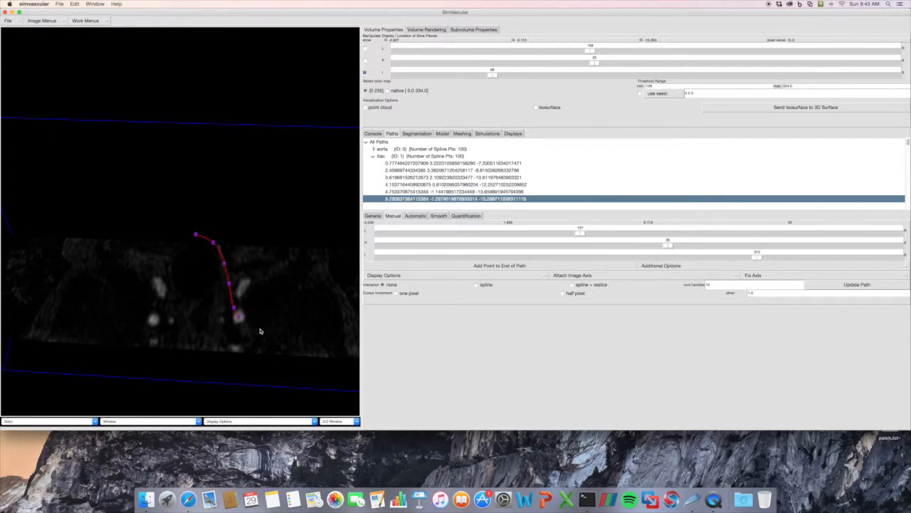
Select all paths and display the aorta and iliac paths together as linear paths in the 3D view.
drag(261, 330, 270, 335)
right_drag(270, 335, 268, 320)
drag(268, 319, 268, 311)
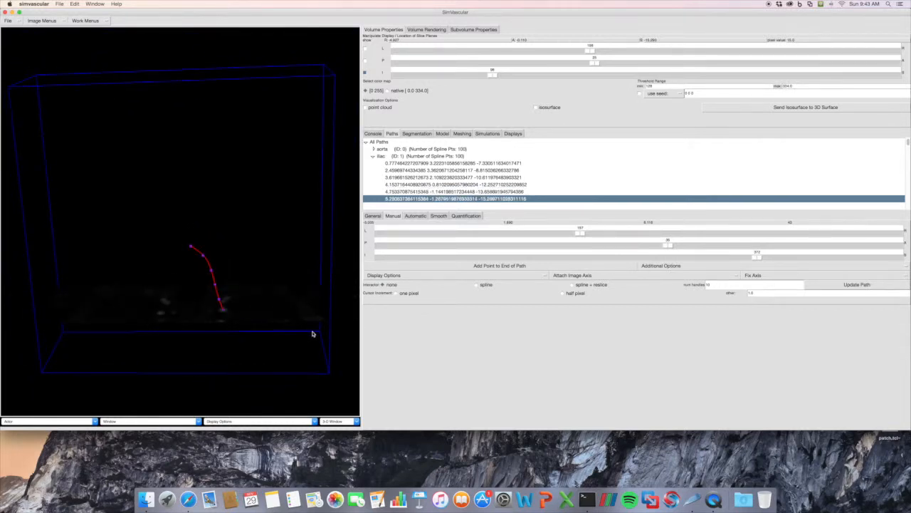
click(383, 149)
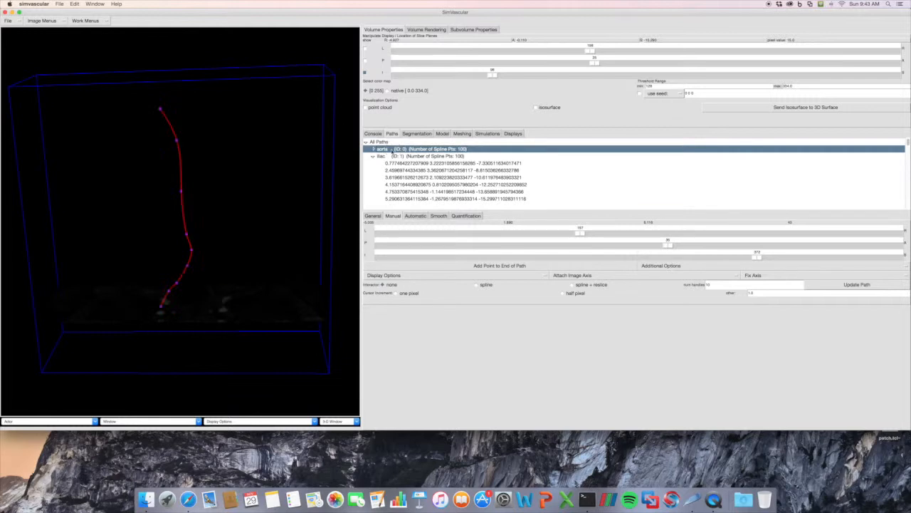
click(383, 141)
click(384, 275)
click(392, 306)
drag(277, 221, 351, 205)
Hide the aorta path's points and spline, and overlay the image's point cloud on the linear paths to compare them.
click(384, 275)
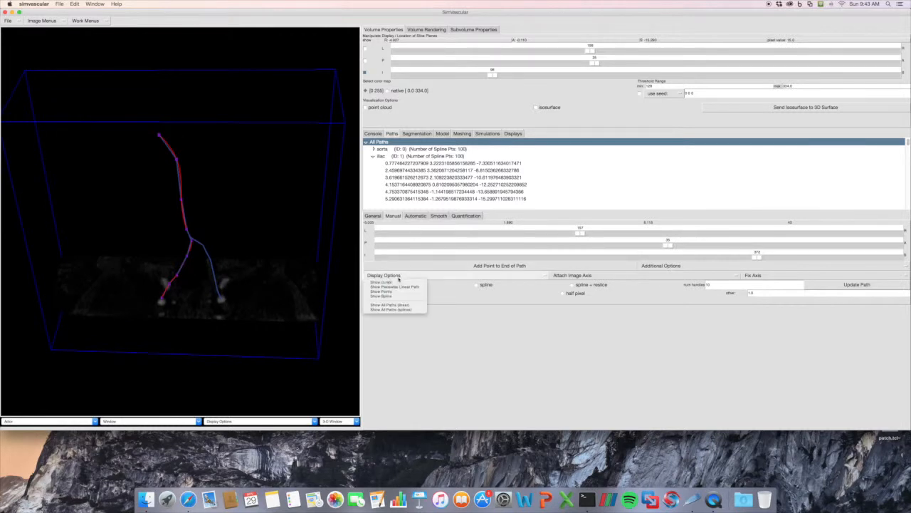
click(385, 291)
drag(241, 242, 242, 232)
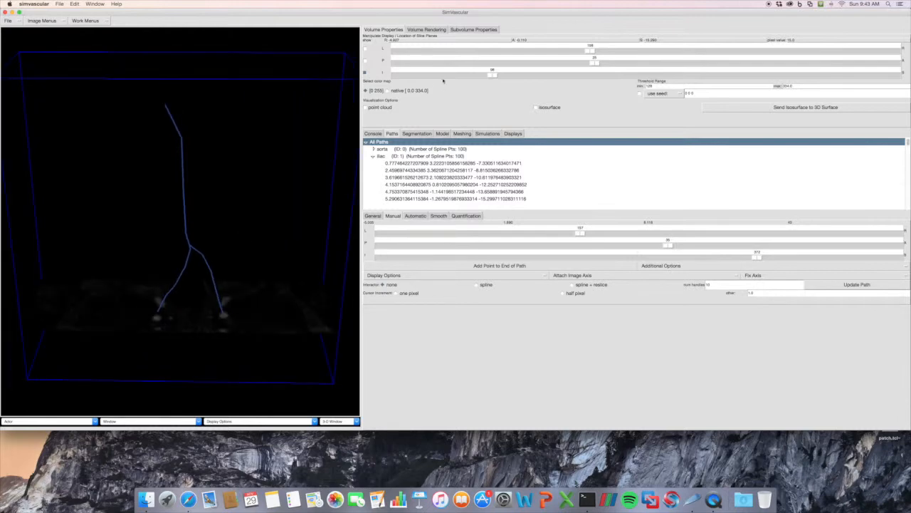
click(366, 107)
drag(267, 154, 226, 210)
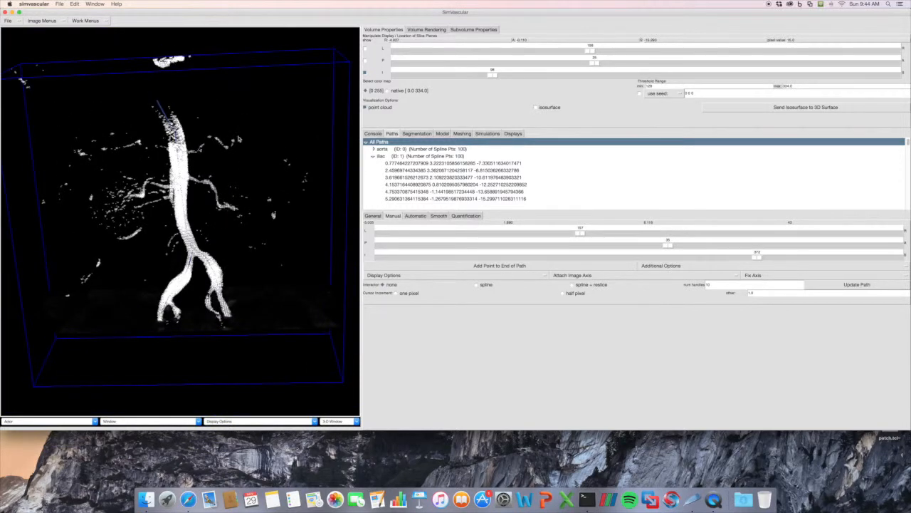